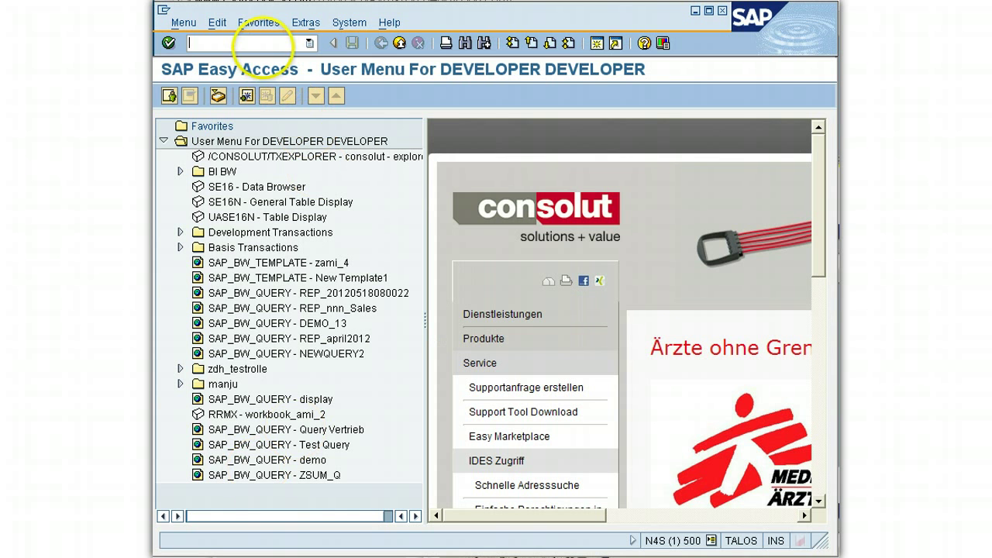
# - Launch transaction SE11 to reach the ABAP Dictionary initial screen
pyautogui.write('se11')
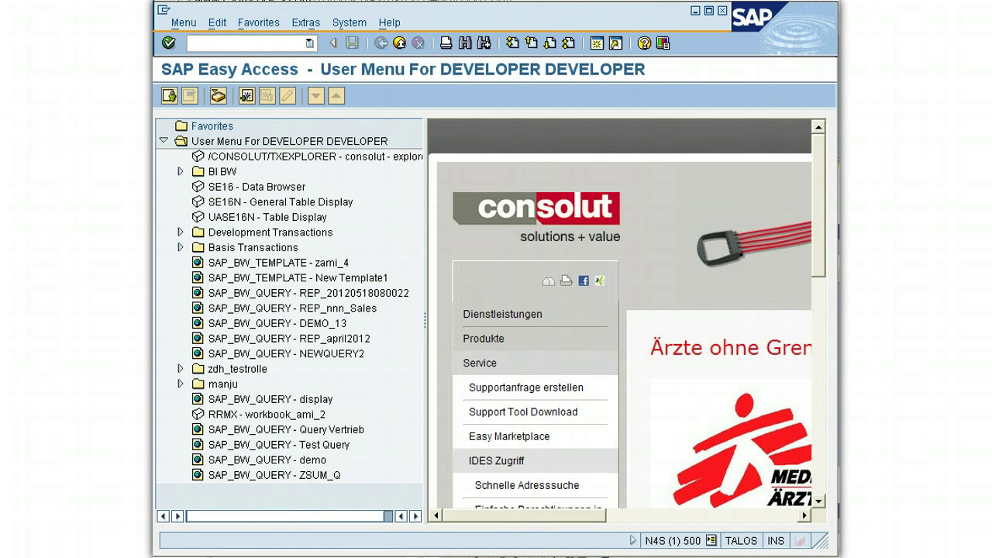
pyautogui.press('Return')
# - Create the search help ZVIMBUE_COLLECTIVE with the type Collective search help
pyautogui.write('z')
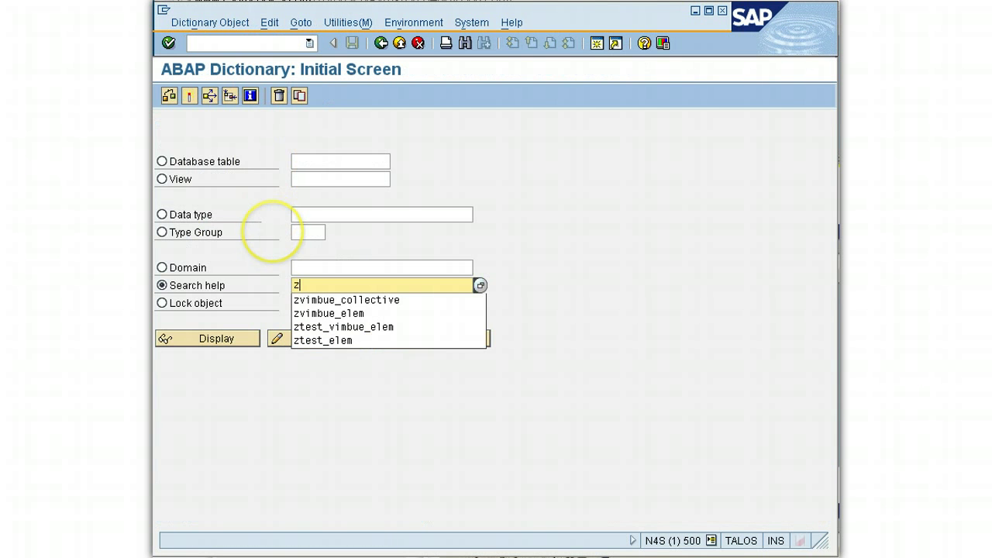
pyautogui.press('Down')
pyautogui.press('Return')
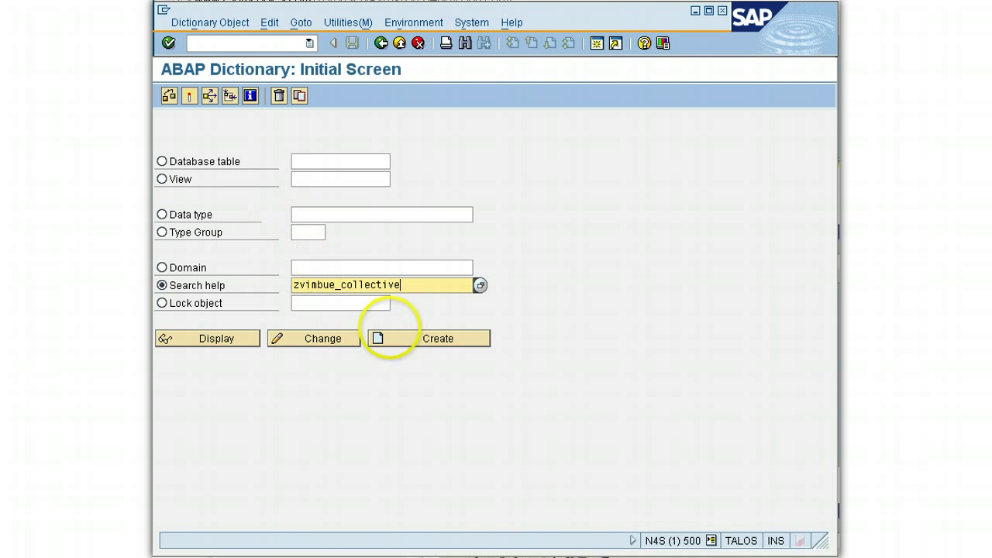
pyautogui.click(401, 338)
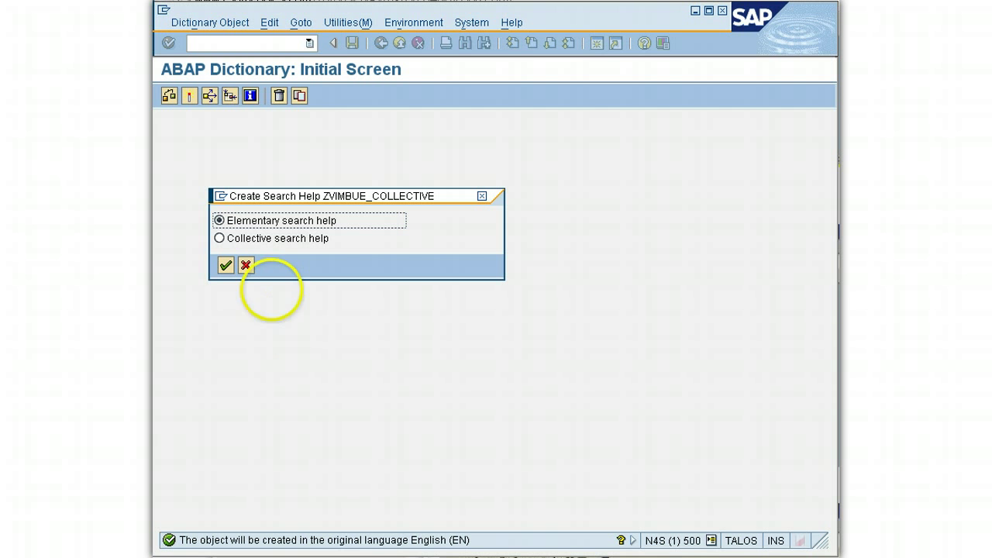
pyautogui.click(275, 238)
pyautogui.click(226, 265)
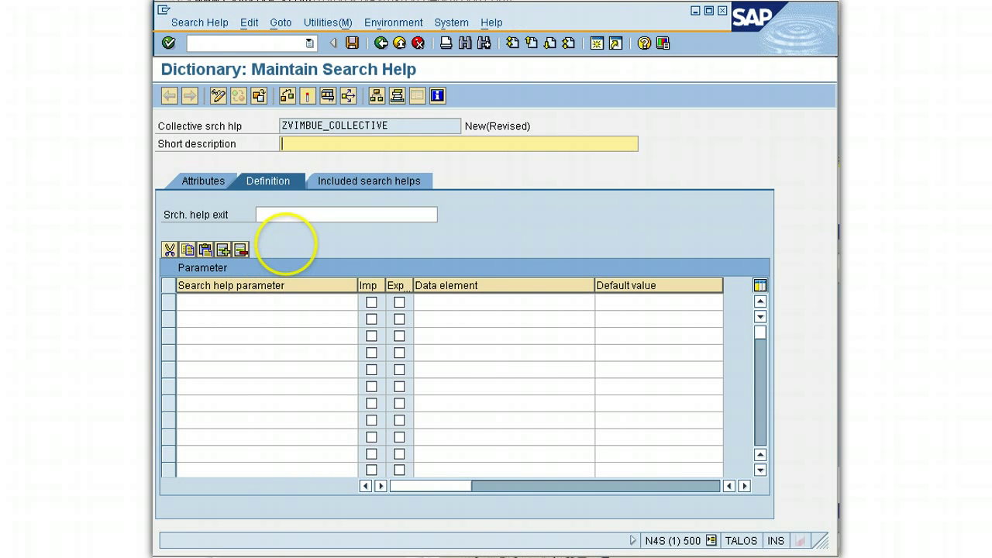
# - Enter short description 'test' and add LIFNR and LAND1 as import and export parameters
pyautogui.write('test')
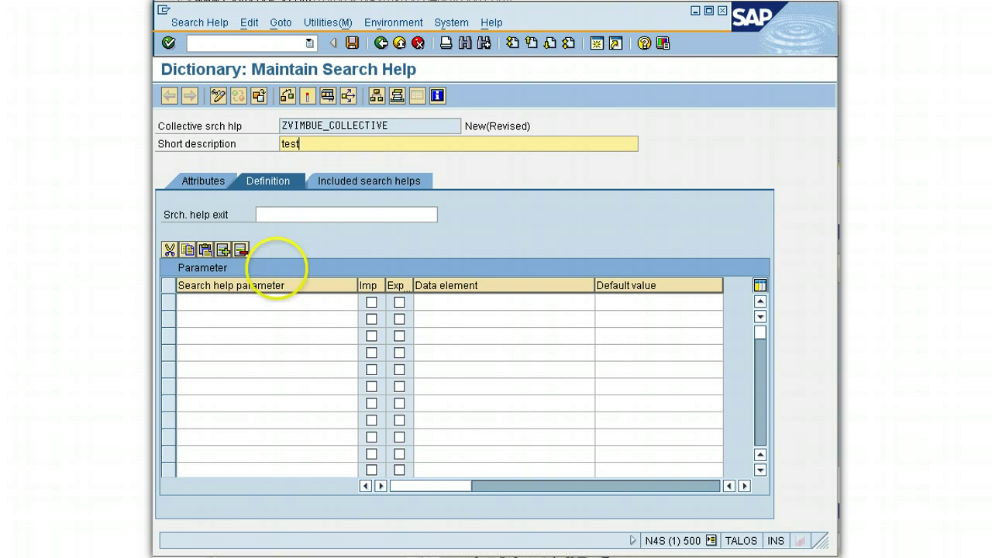
pyautogui.click(259, 302)
pyautogui.write('lifnr')
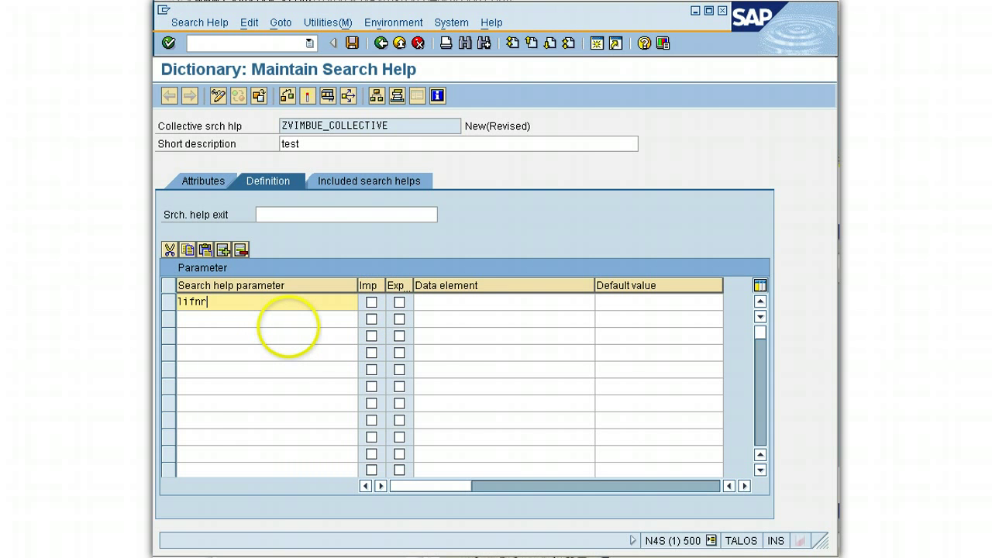
pyautogui.click(287, 317)
pyautogui.write('land1')
pyautogui.click(372, 303)
pyautogui.click(371, 319)
pyautogui.click(399, 302)
pyautogui.click(400, 318)
# - Assign data element LIFNR to LIFNR and LAND1_GP to LAND1
pyautogui.click(424, 301)
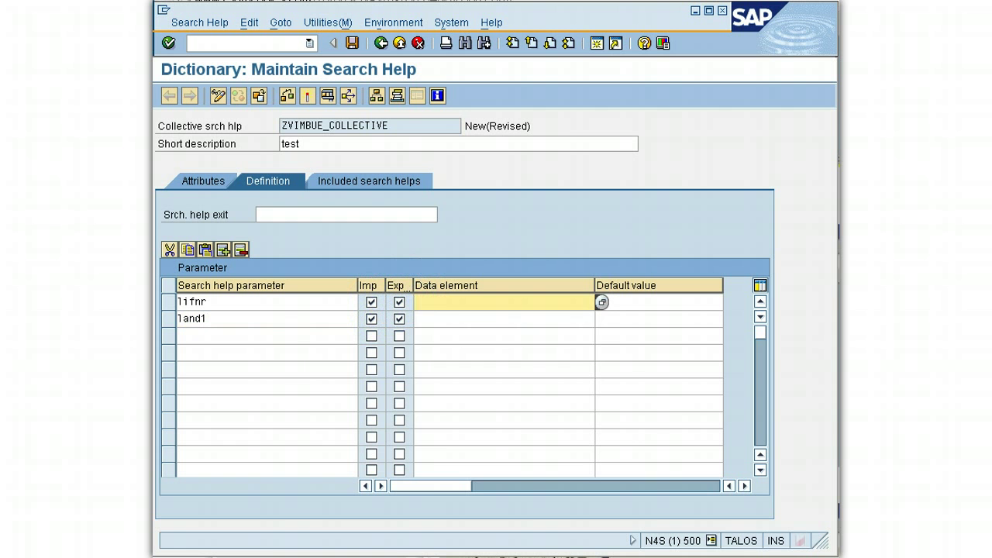
pyautogui.write('lifnr')
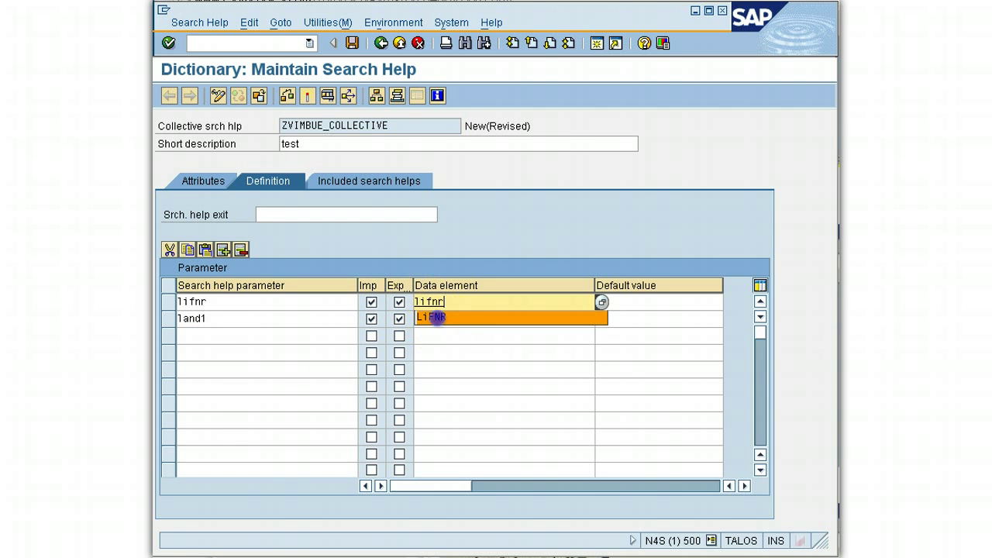
pyautogui.click(436, 317)
pyautogui.write('land1')
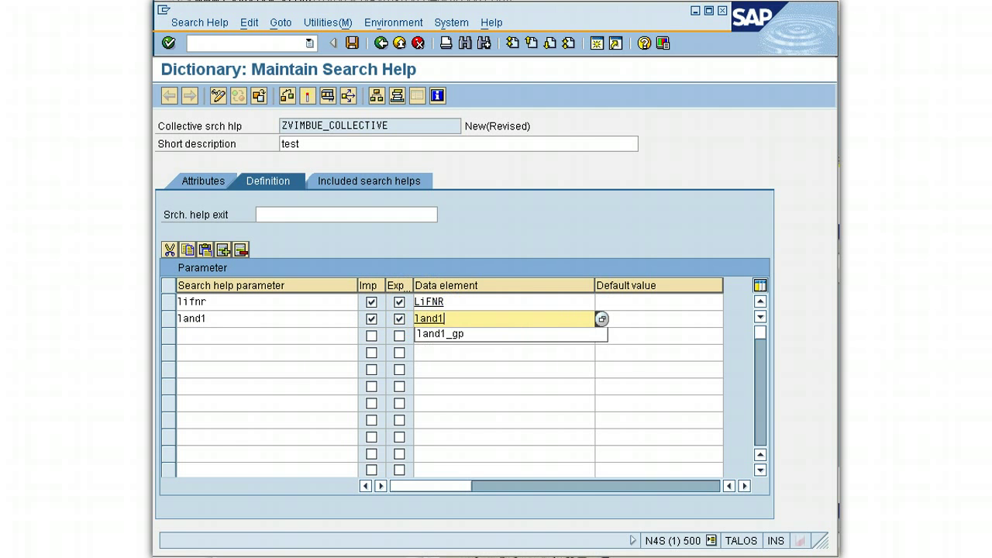
pyautogui.press('Return')
pyautogui.click(455, 322)
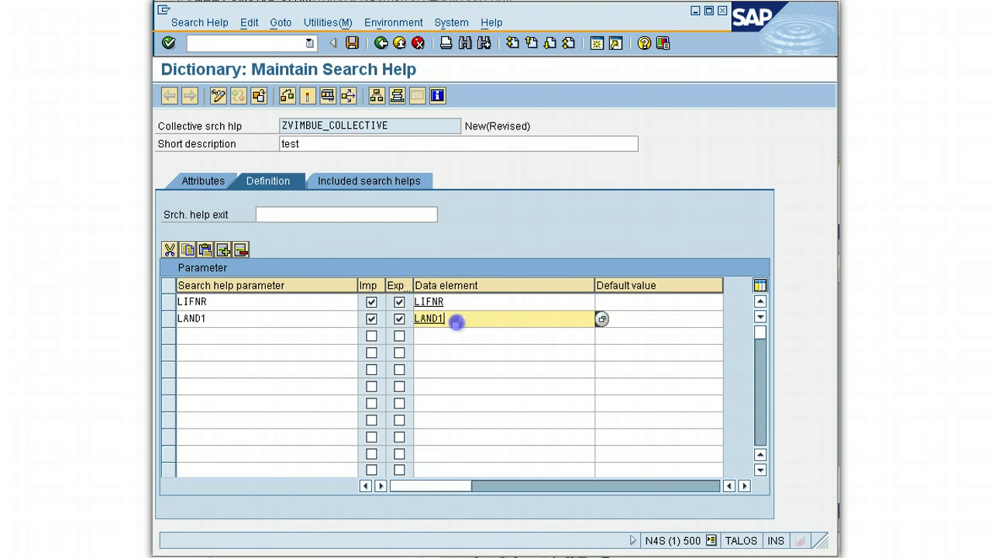
pyautogui.write('_gp')
pyautogui.press('Return')
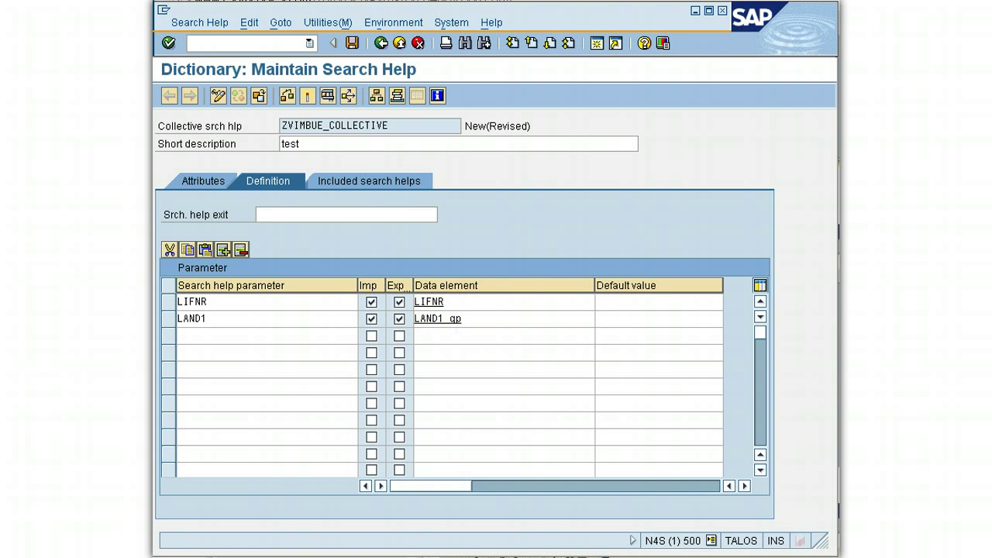
pyautogui.click(395, 181)
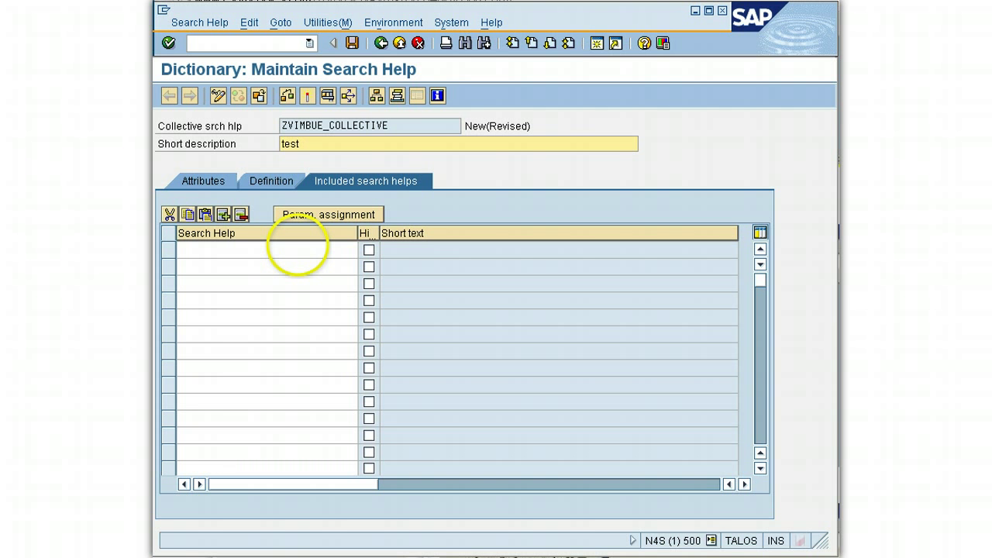
# - Add ZVIMBUE_ELEM to the included search helps list
pyautogui.click(290, 251)
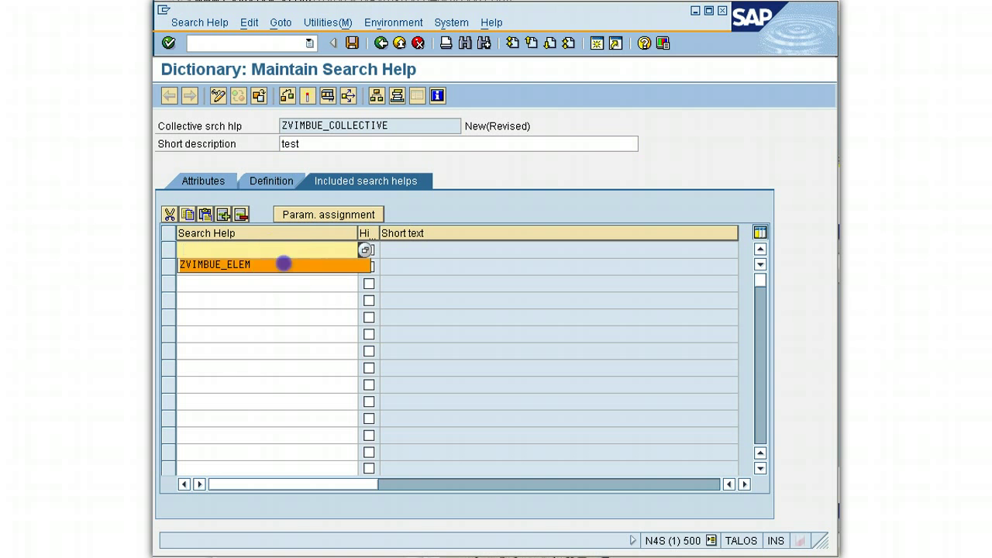
pyautogui.click(283, 264)
pyautogui.press('Return')
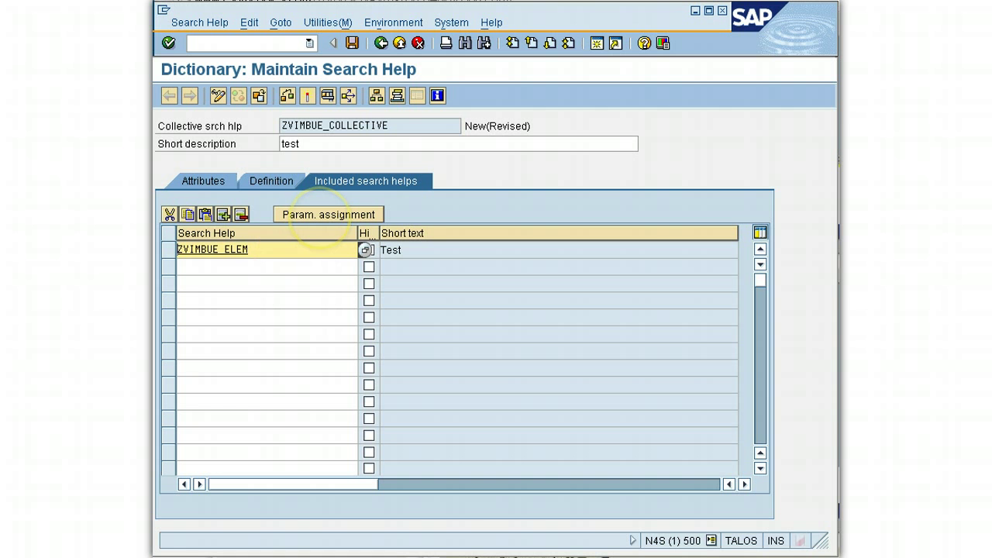
pyautogui.click(320, 215)
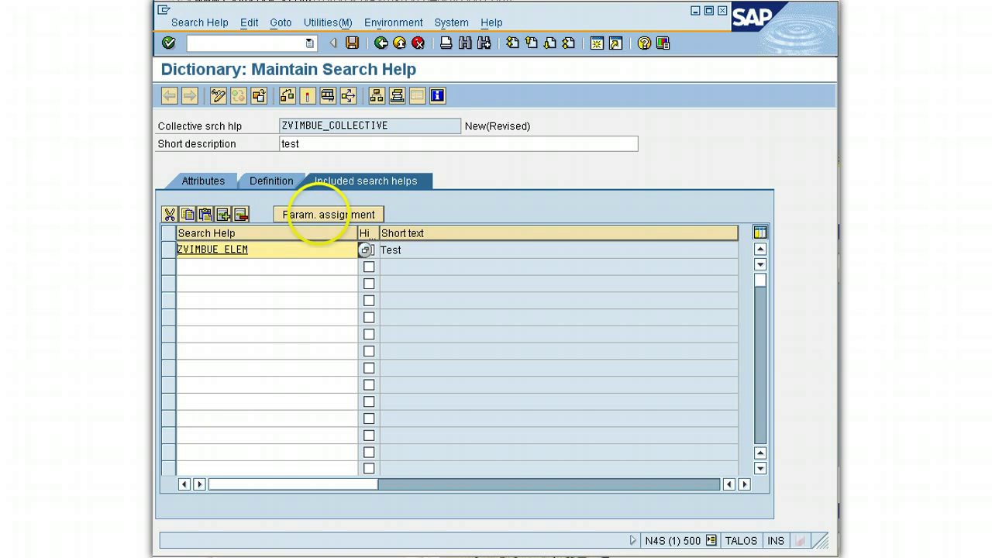
# - Accept the proposed LIFNR and LAND1 parameter assignment for ZVIMBUE_ELEM and save
pyautogui.click(321, 214)
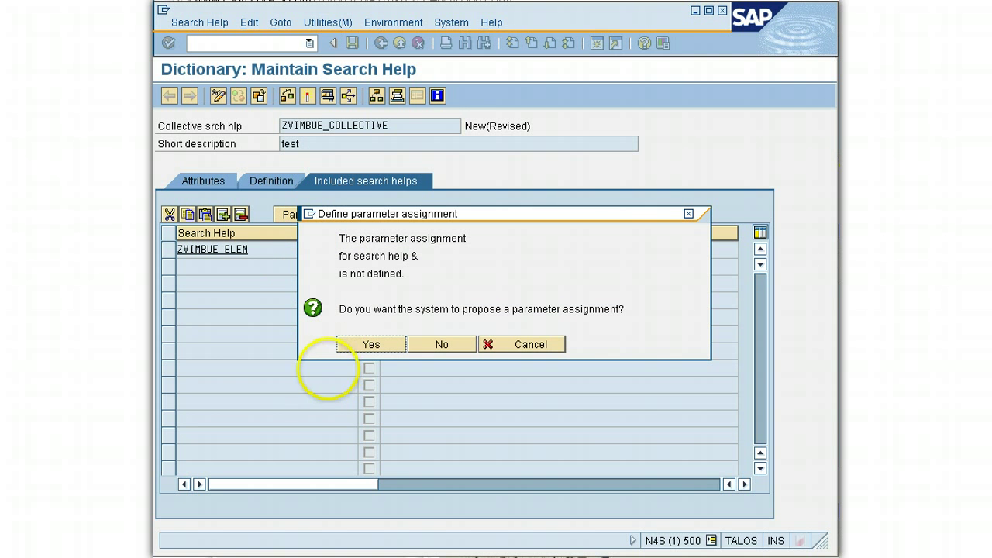
pyautogui.click(365, 345)
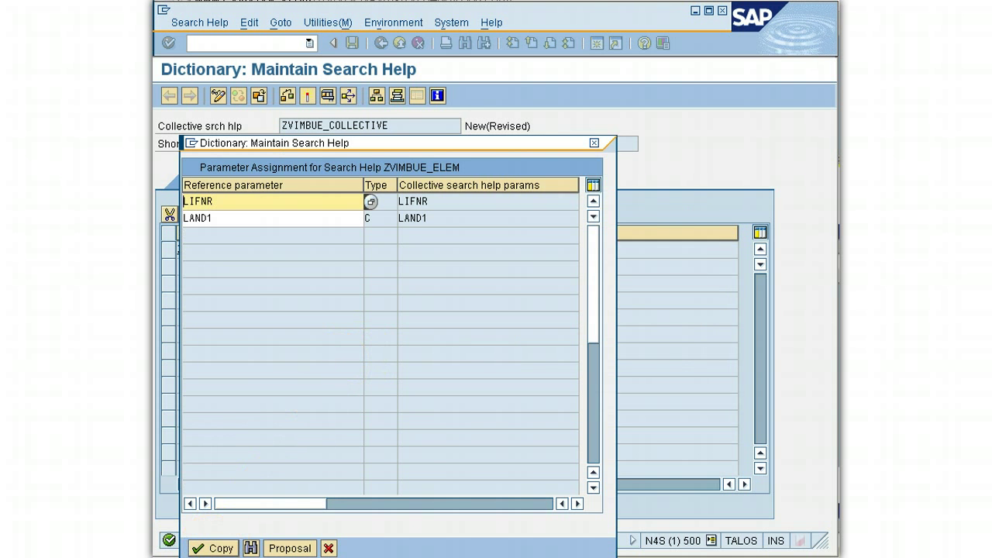
pyautogui.click(213, 548)
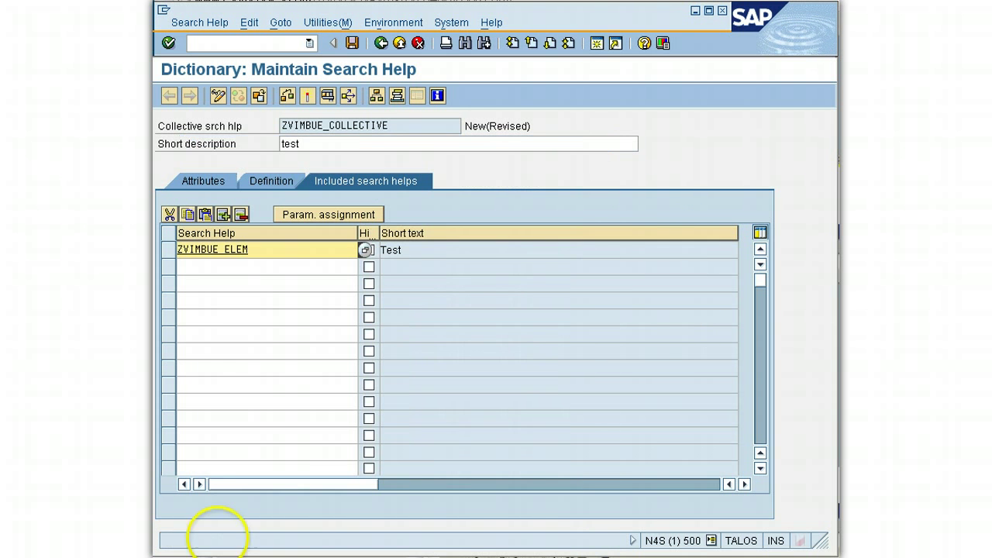
pyautogui.click(352, 43)
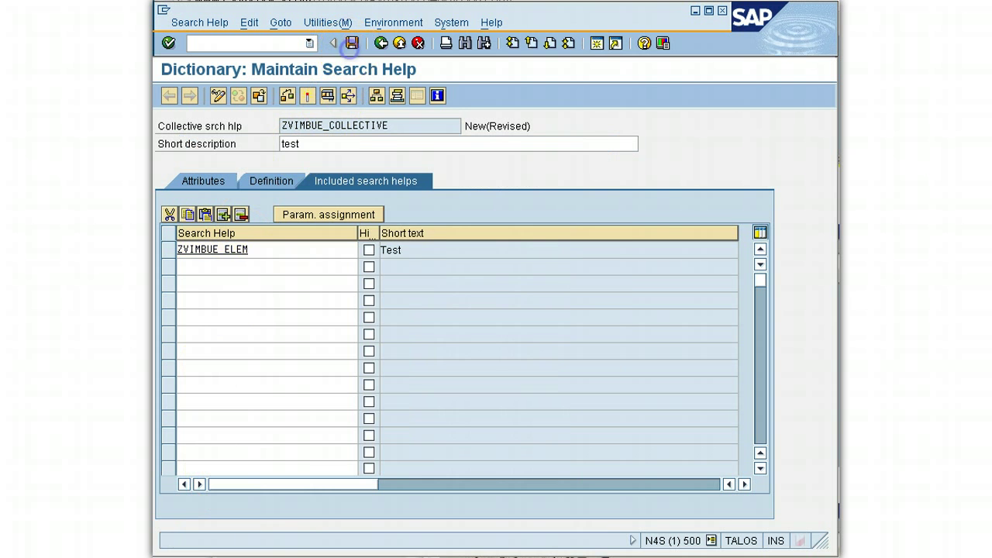
# - Store ZVIMBUE_COLLECTIVE as a Local Object, activate it with Ctrl+F3, and view its Definition
pyautogui.click(307, 354)
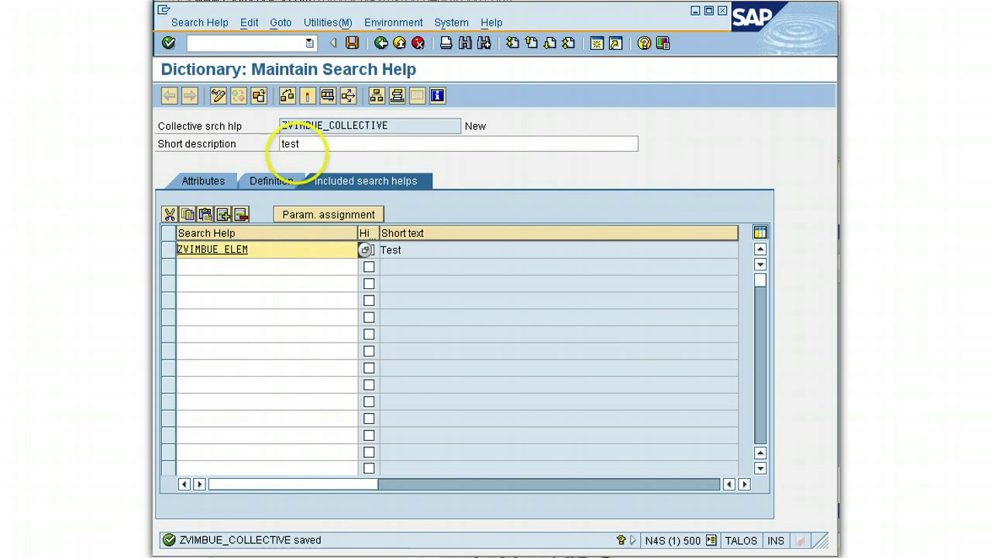
pyautogui.click(308, 95)
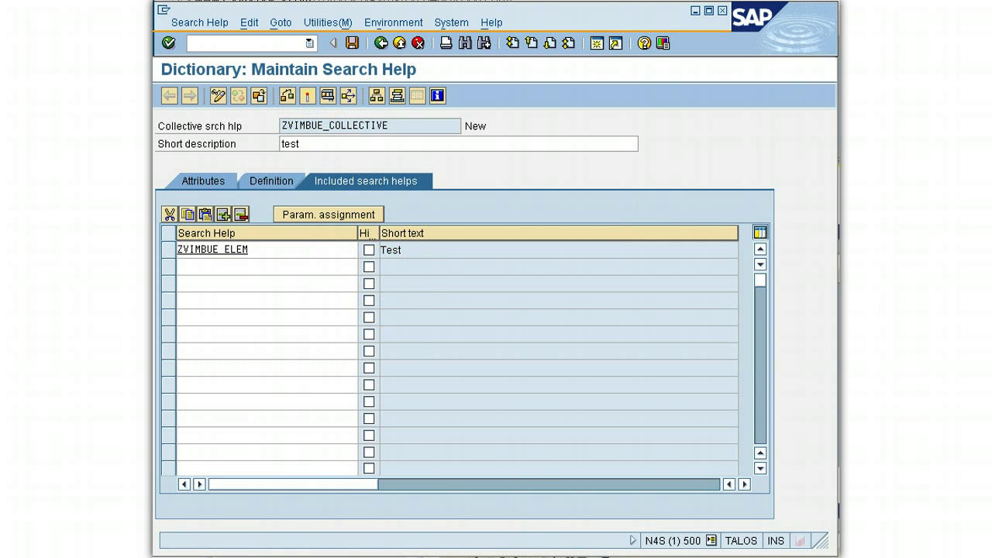
pyautogui.hotkey('ctrl', 'F3')
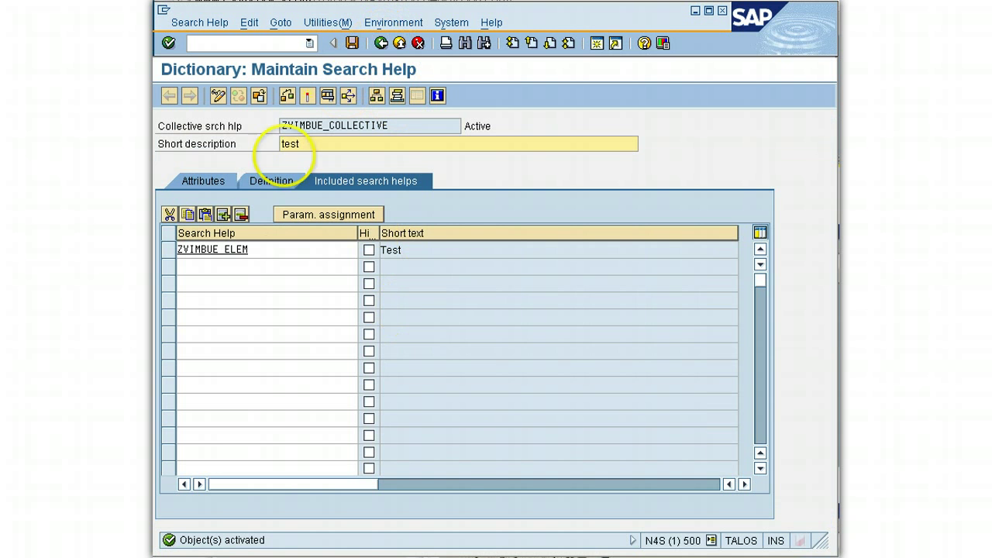
pyautogui.click(268, 180)
# - Test-run ZVIMBUE_COLLECTIVE and use the LIFNR and LAND1 value help to list six vendors
pyautogui.click(327, 96)
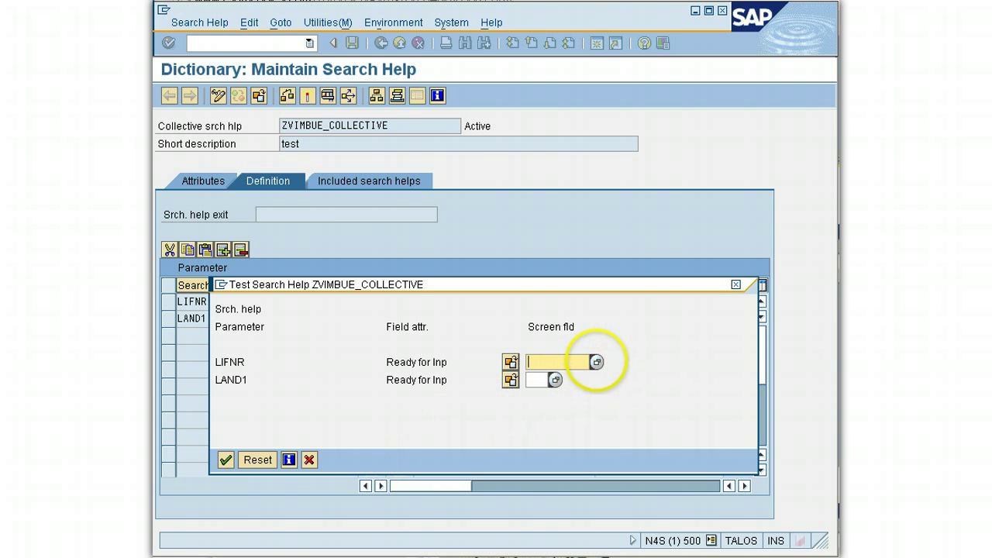
pyautogui.click(596, 362)
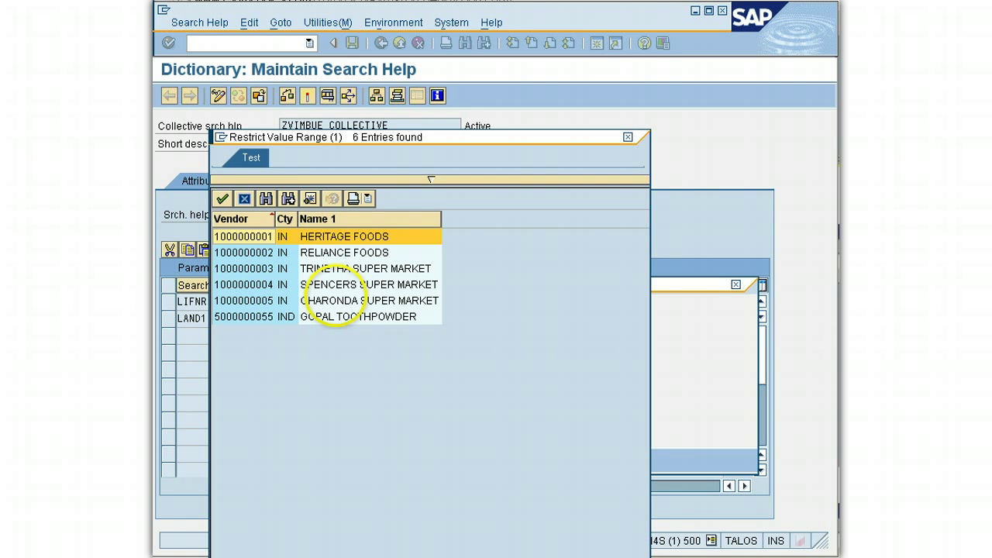
pyautogui.click(243, 198)
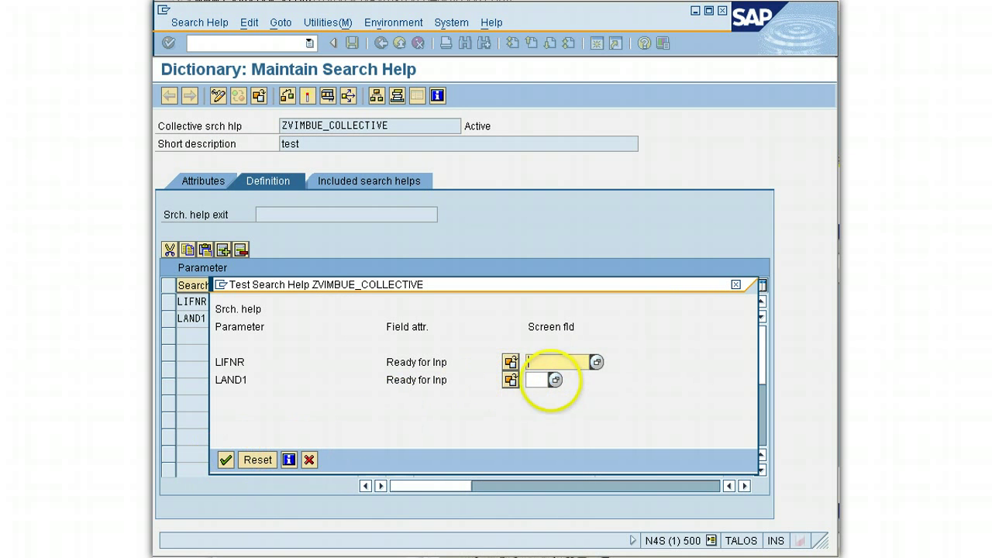
pyautogui.click(554, 379)
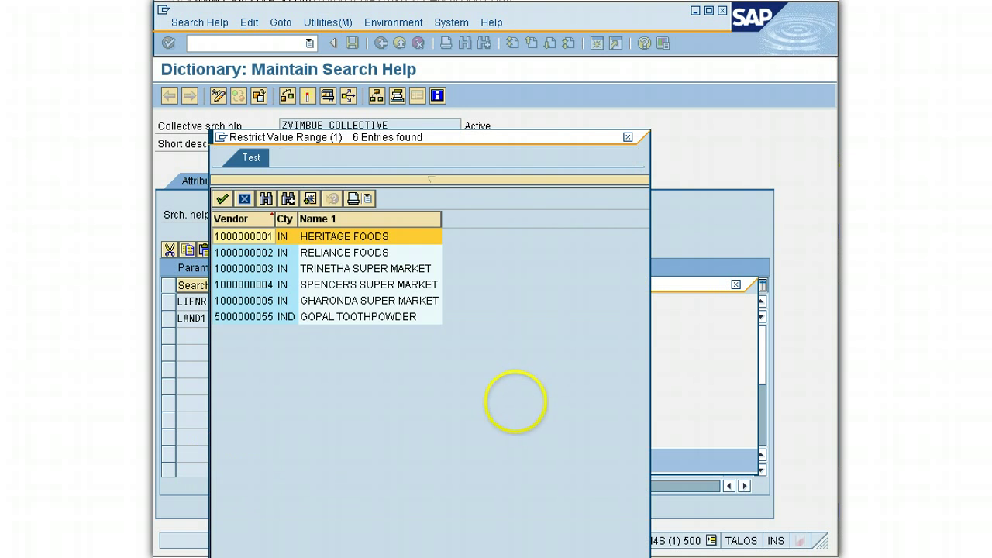
pyautogui.click(431, 179)
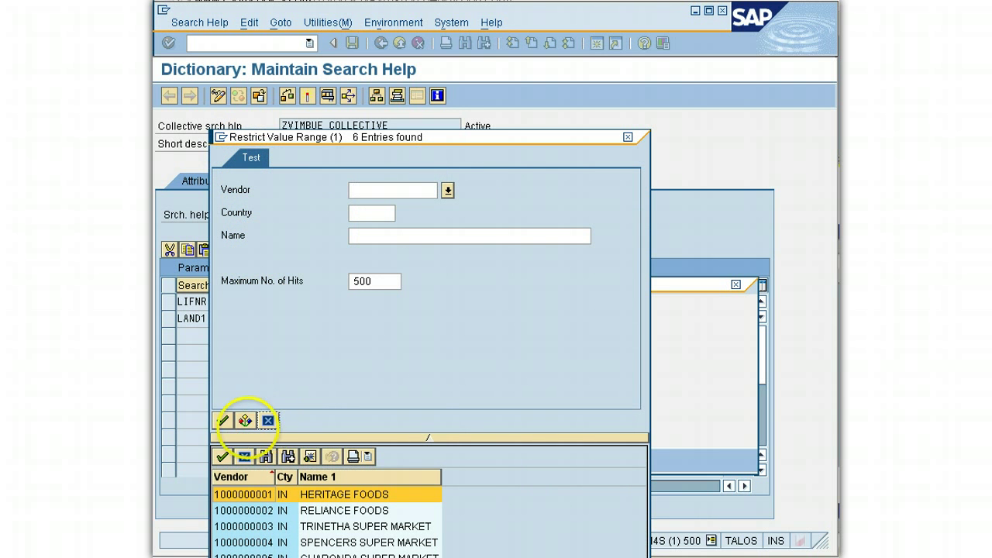
pyautogui.click(221, 420)
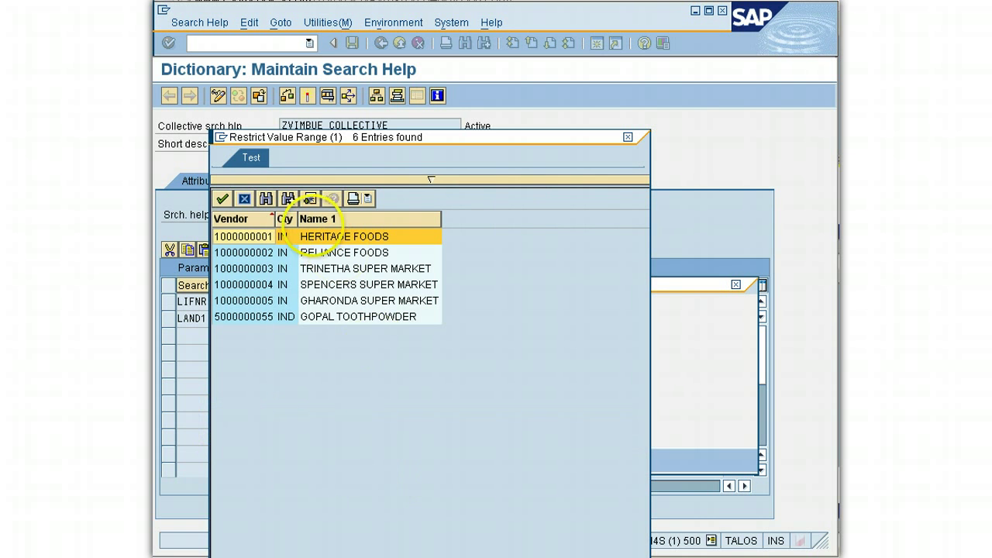
pyautogui.click(223, 199)
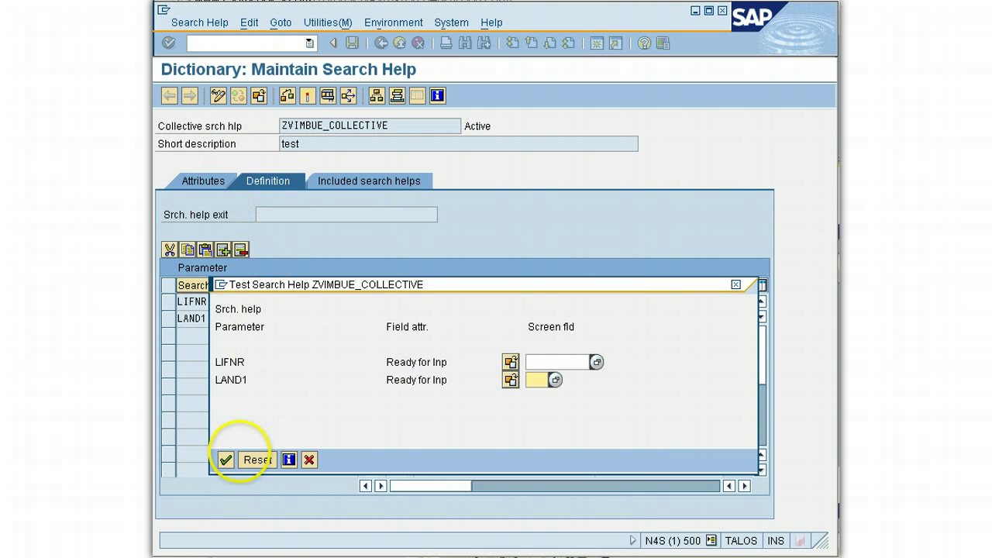